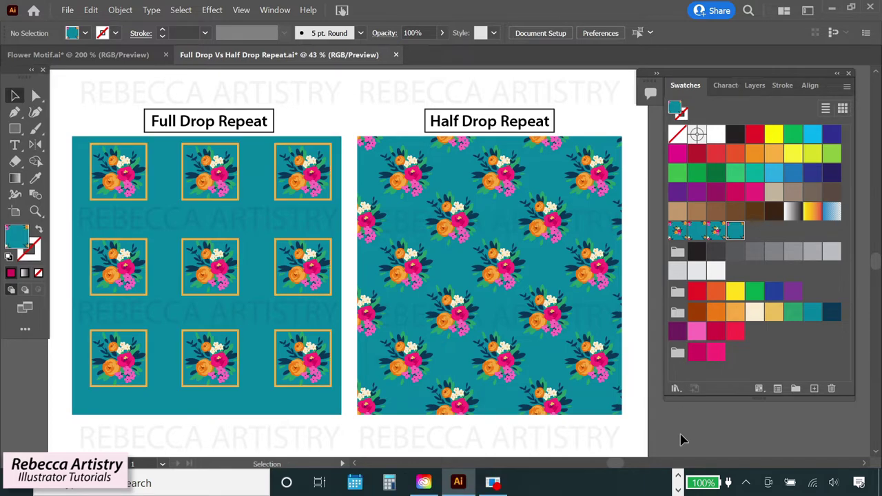
Create a new 3 in by 3 in document, Untitled-3.
{"action": "left_click", "coordinate": [677, 475]}
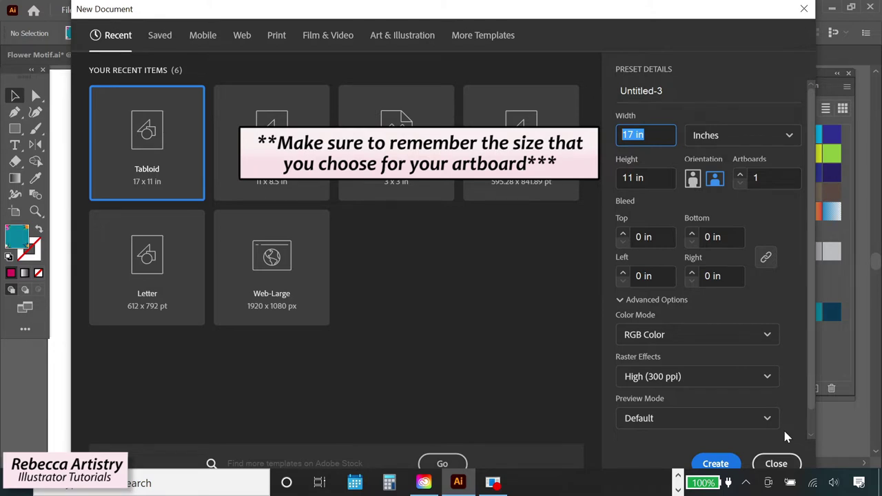
{"action": "type", "text": "3"}
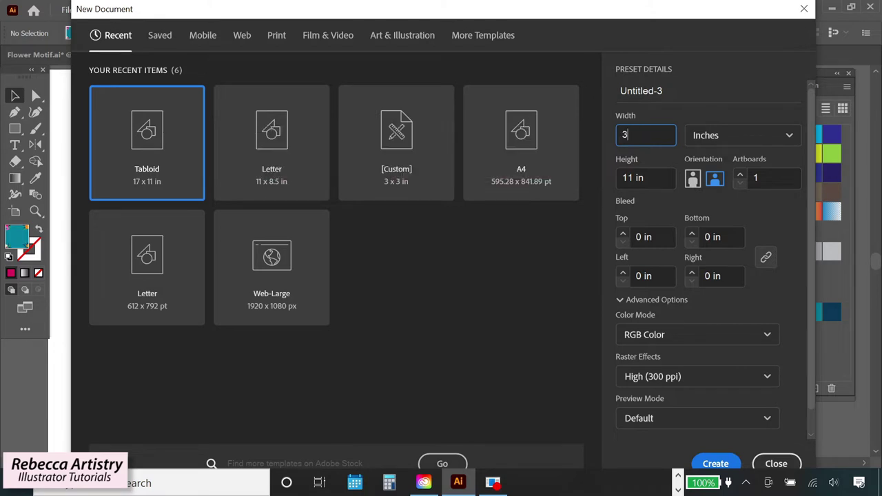
{"action": "key", "text": "Tab"}
{"action": "type", "text": "3"}
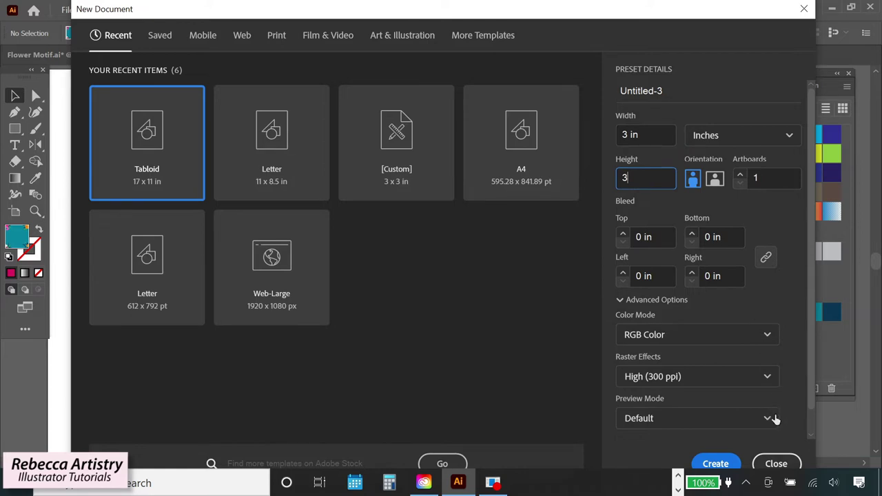
{"action": "left_click", "coordinate": [657, 357]}
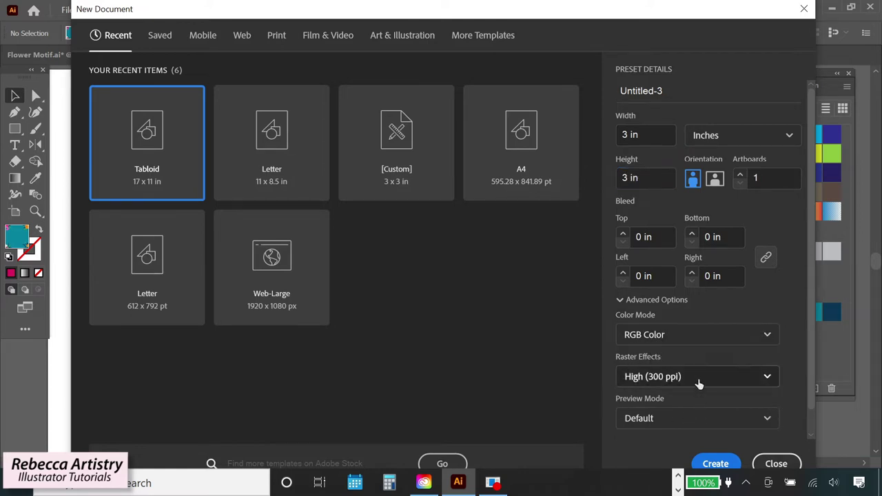
{"action": "left_click", "coordinate": [716, 464]}
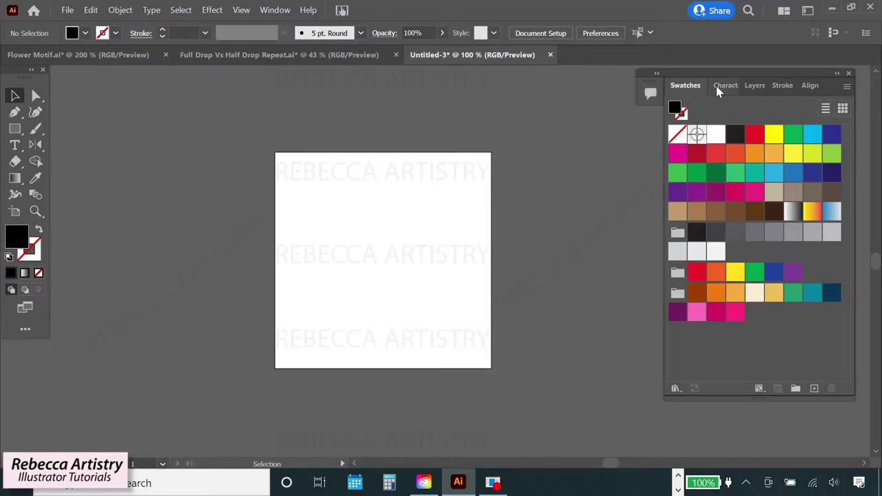
Copy the flower bouquet from Flower Motif and paste it into Untitled-3.
{"action": "key", "text": "ctrl+Tab"}
{"action": "left_click", "coordinate": [430, 304]}
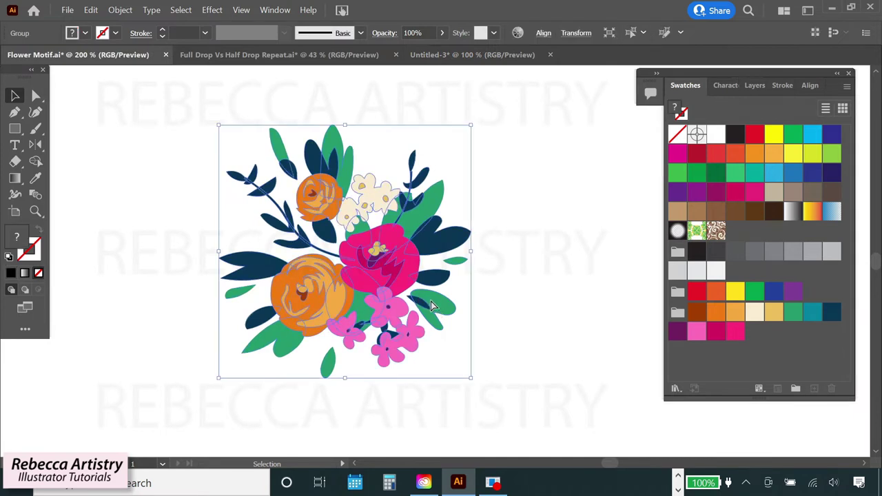
{"action": "key", "text": "ctrl+c"}
{"action": "left_click", "coordinate": [489, 55]}
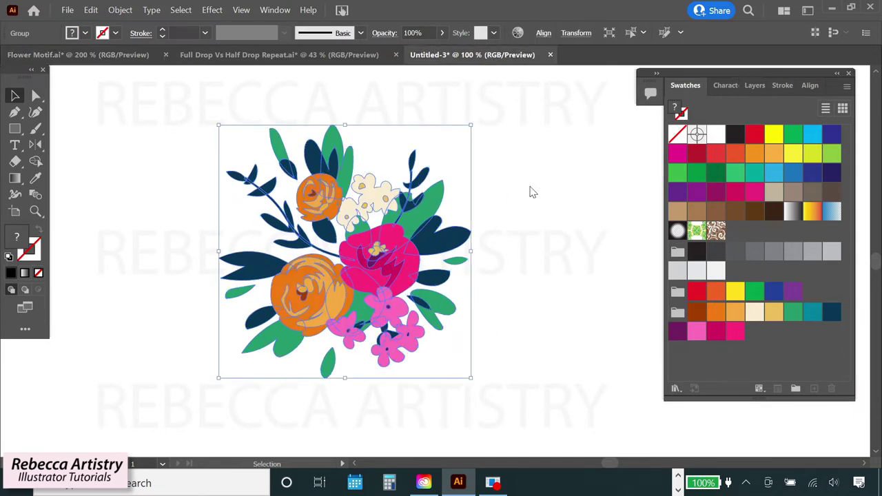
{"action": "key", "text": "ctrl+v"}
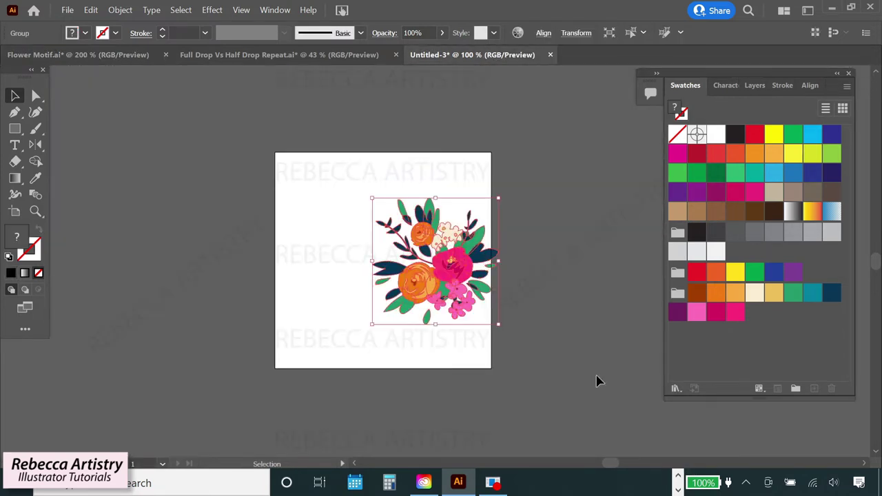
Centre the pasted bouquet horizontally and vertically on the artboard.
{"action": "left_click", "coordinate": [597, 381]}
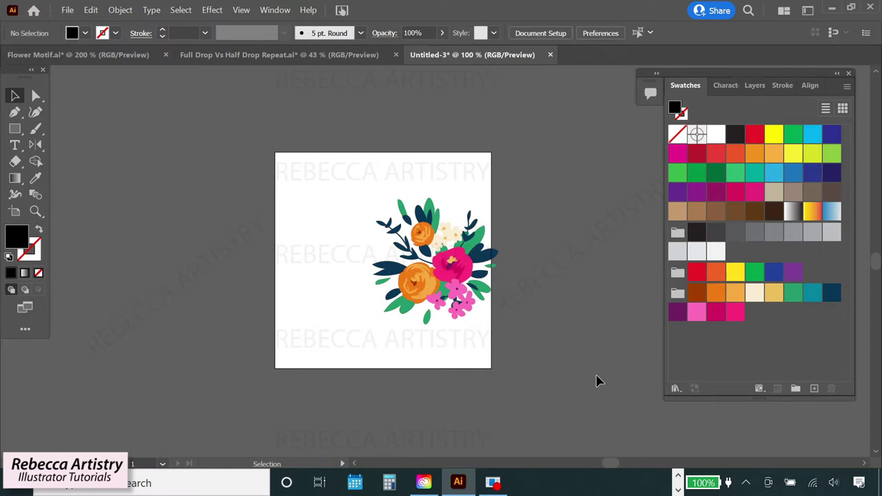
{"action": "key", "text": "shift+F7"}
{"action": "left_click", "coordinate": [469, 302]}
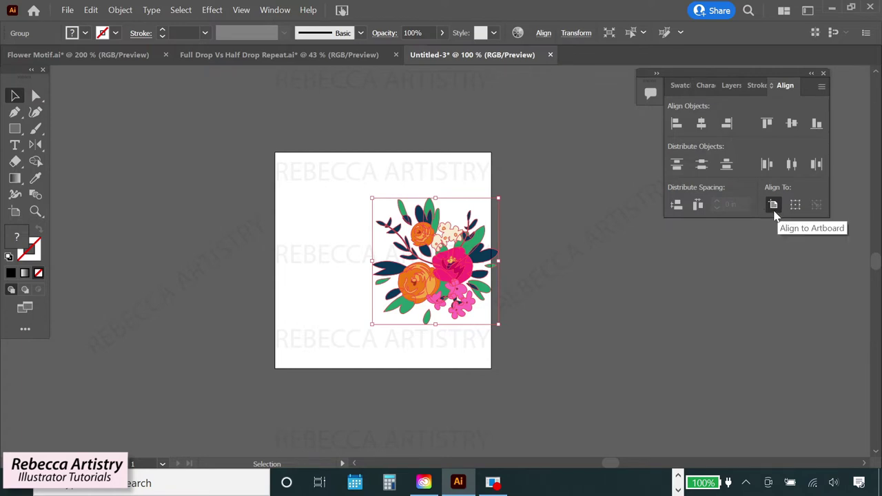
{"action": "left_click", "coordinate": [701, 124]}
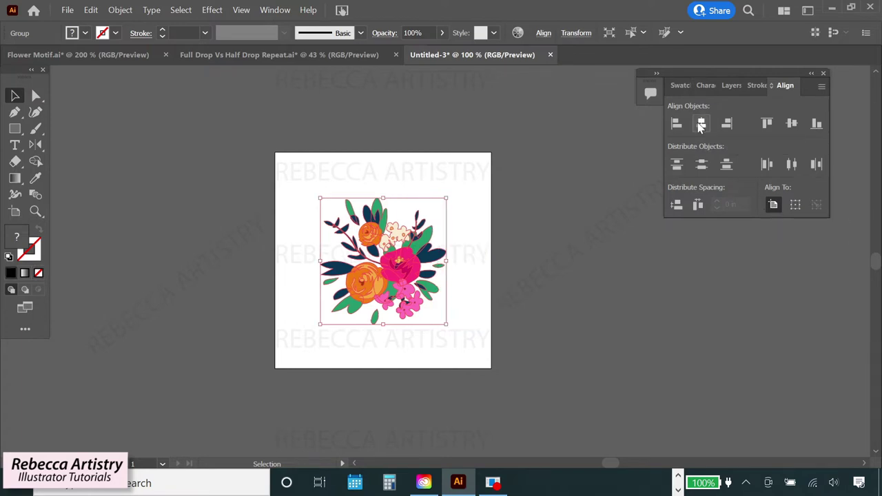
{"action": "left_click", "coordinate": [792, 124]}
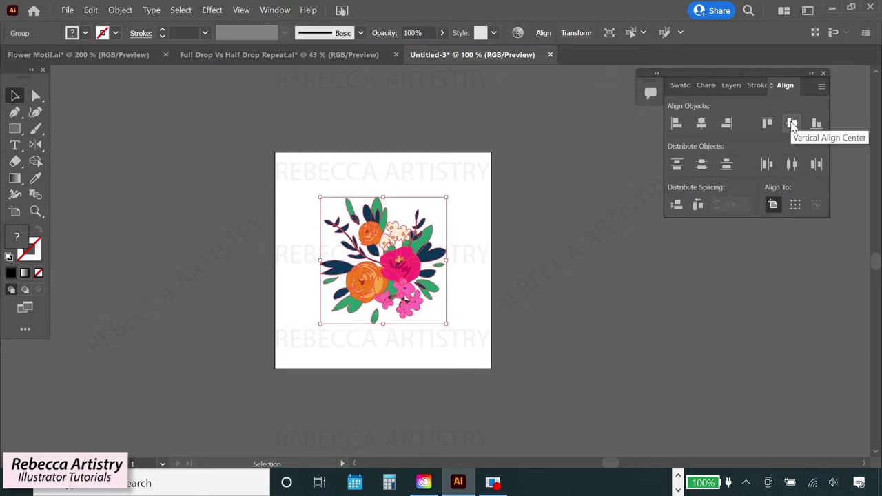
{"action": "left_click", "coordinate": [635, 298]}
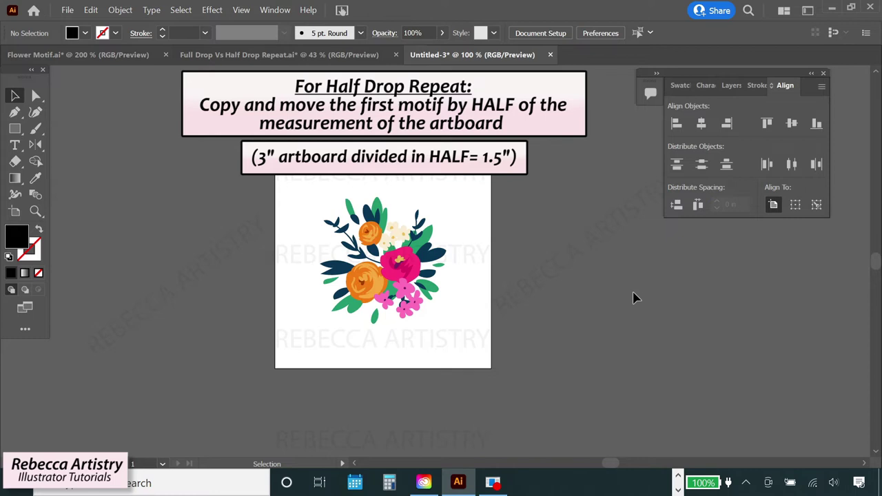
{"action": "left_click", "coordinate": [414, 276]}
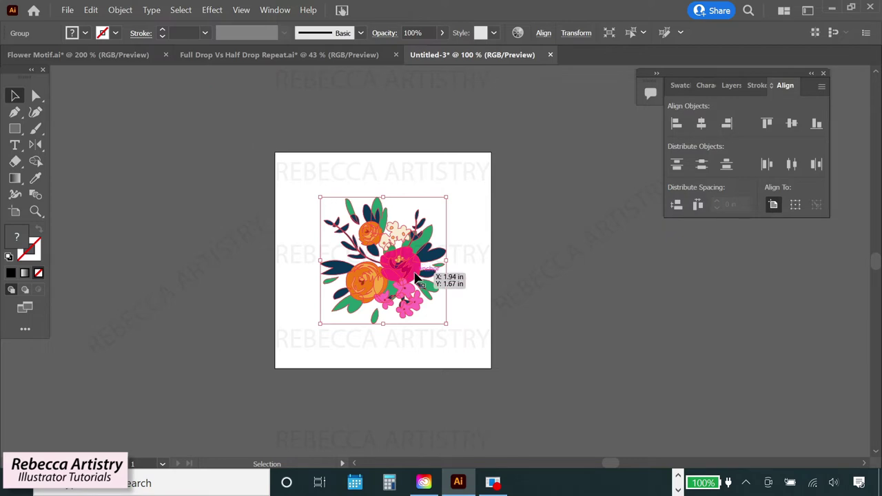
Copy the bouquet with a Move of -1.5 in horizontal and -1.5 in vertical onto the top-left corner.
{"action": "right_click", "coordinate": [414, 276]}
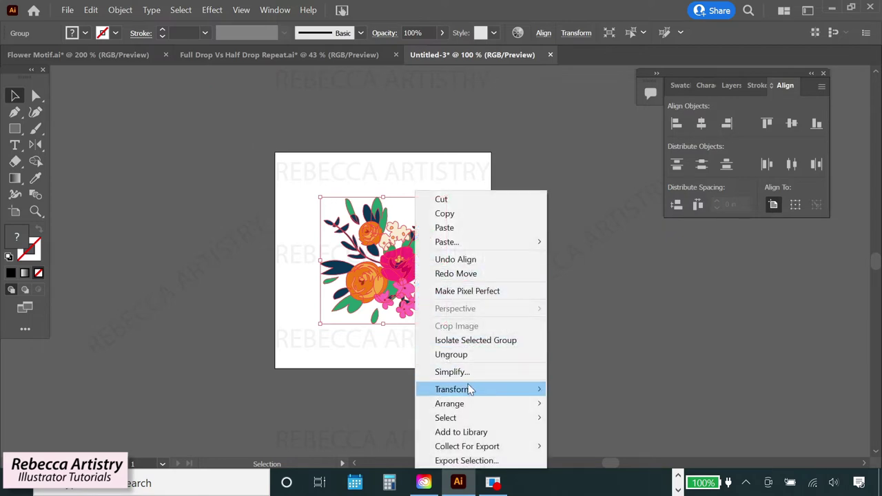
{"action": "mouse_move", "coordinate": [472, 390]}
{"action": "left_click", "coordinate": [579, 297]}
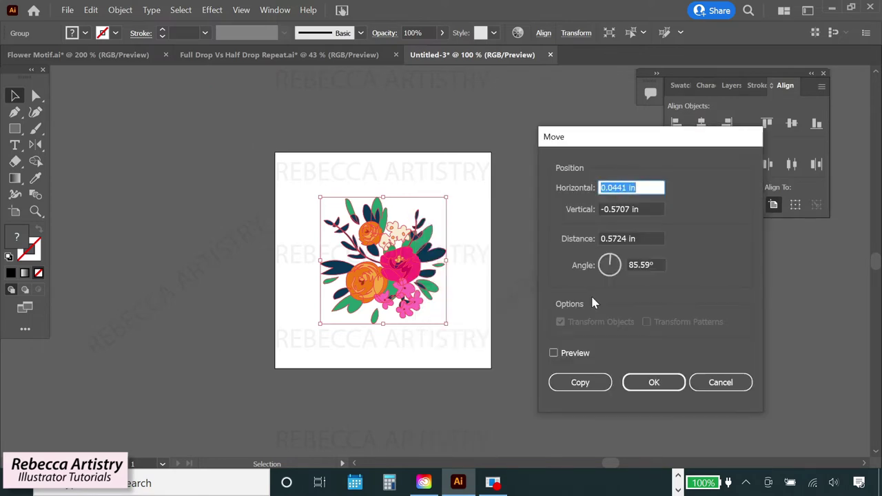
{"action": "type", "text": "-1.5"}
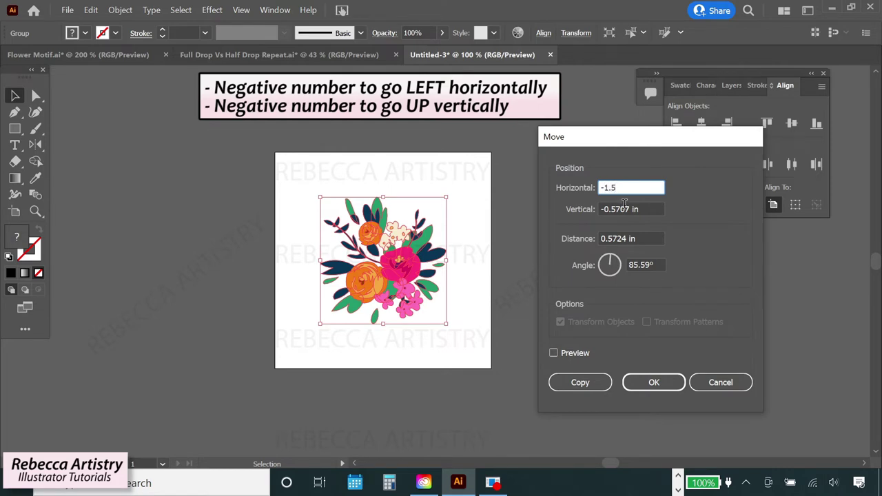
{"action": "key", "text": "Tab"}
{"action": "type", "text": "-1.5"}
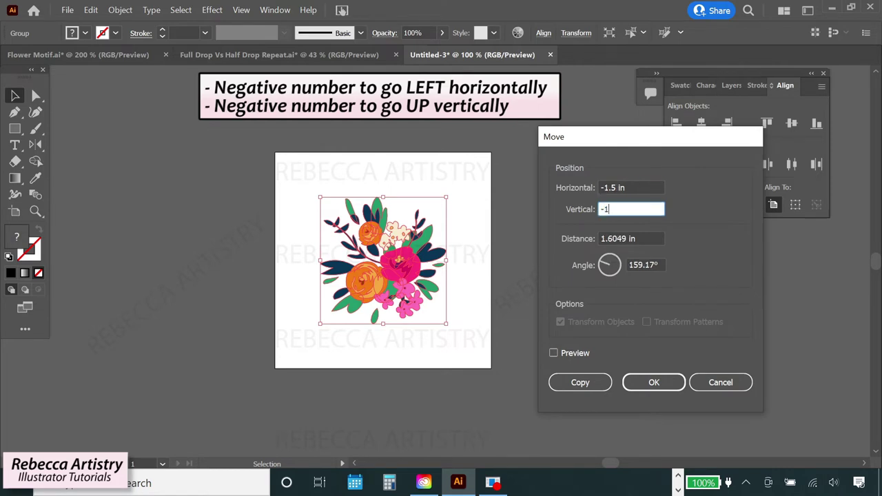
{"action": "left_click", "coordinate": [553, 353]}
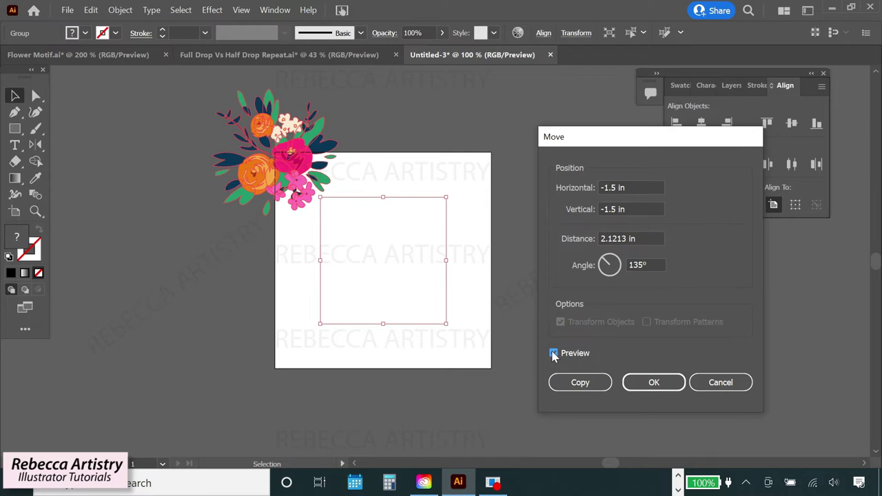
{"action": "left_click", "coordinate": [575, 379]}
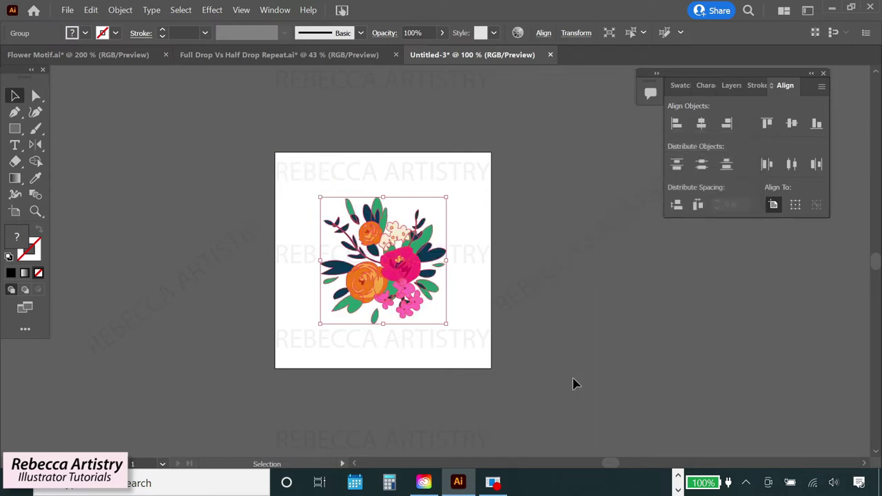
{"action": "left_click", "coordinate": [562, 369]}
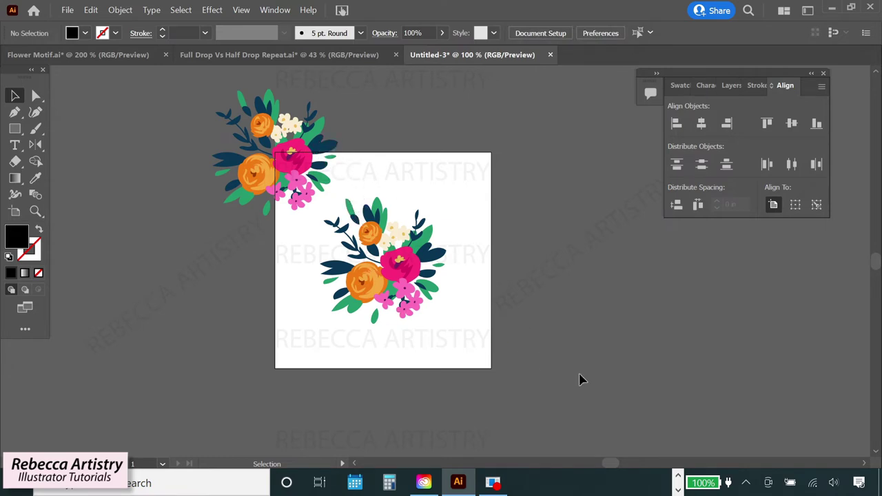
Copy the centre bouquet with a Move of -1.5 in horizontal and 1.5 in vertical to the bottom-left corner.
{"action": "left_click", "coordinate": [406, 277]}
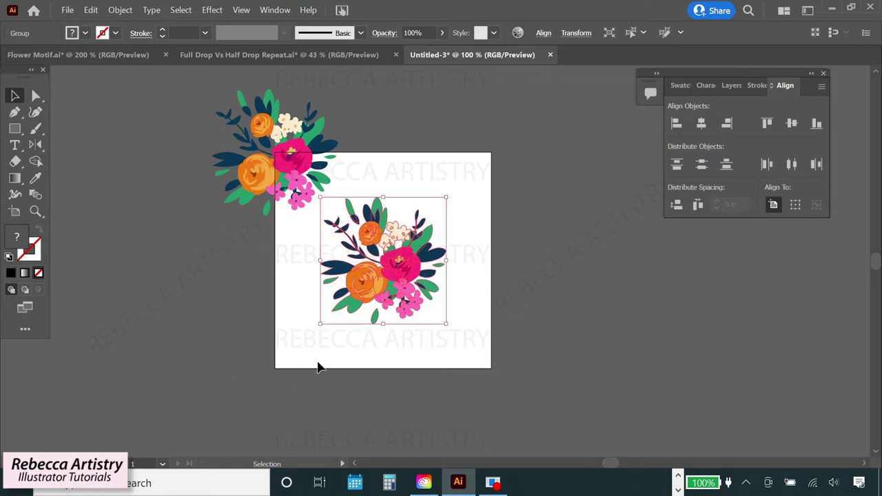
{"action": "right_click", "coordinate": [407, 294]}
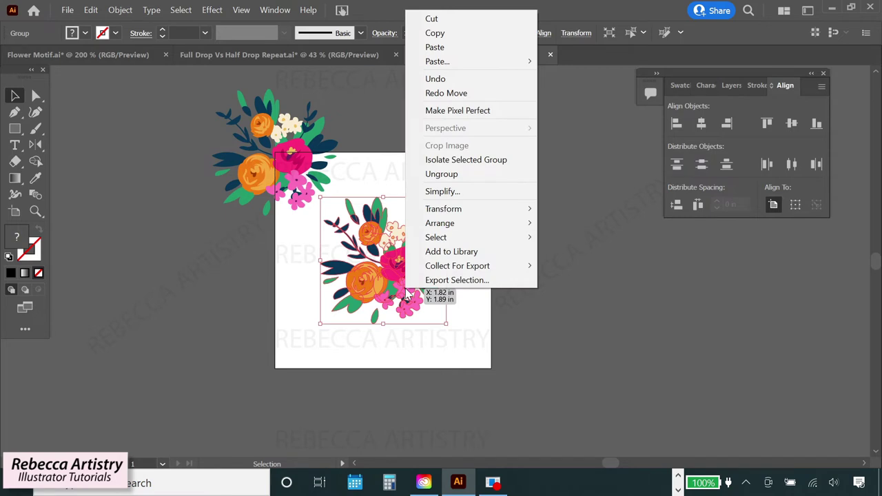
{"action": "mouse_move", "coordinate": [457, 209]}
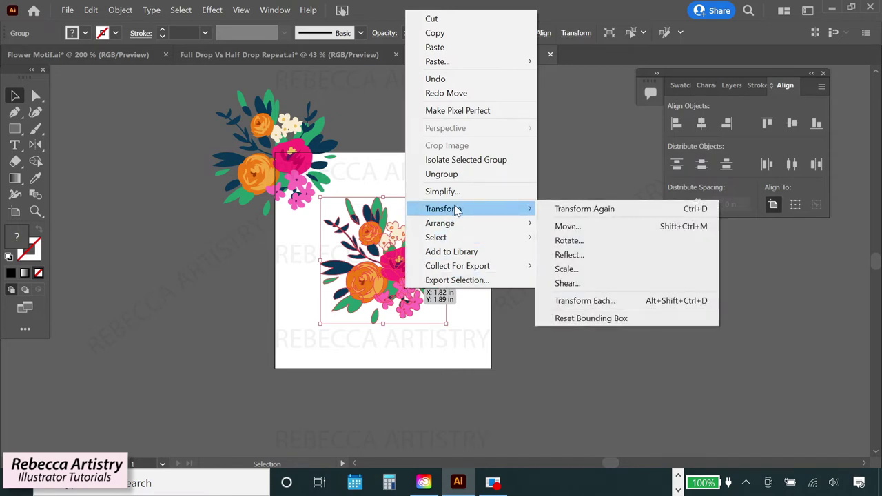
{"action": "left_click", "coordinate": [567, 227]}
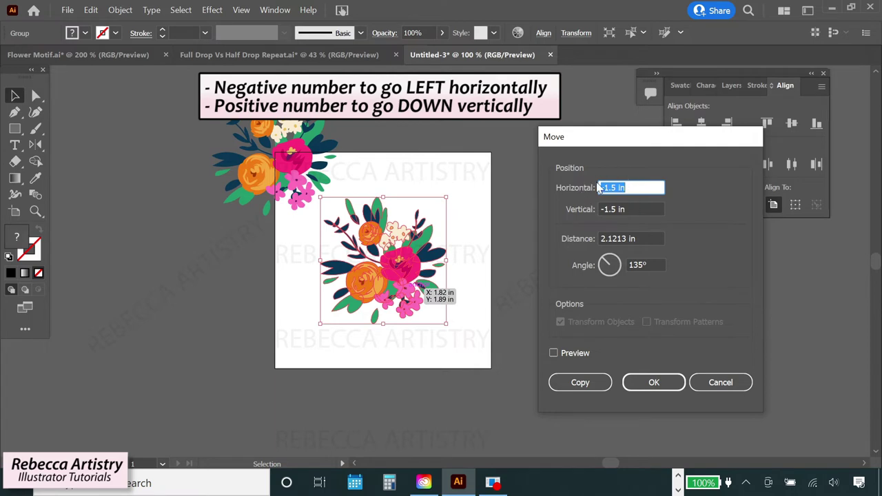
{"action": "left_click", "coordinate": [603, 209]}
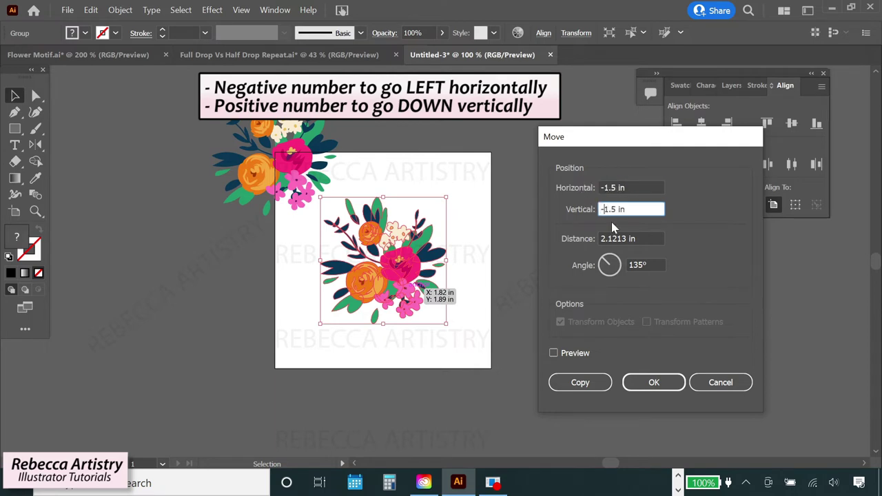
{"action": "key", "text": "BackSpace"}
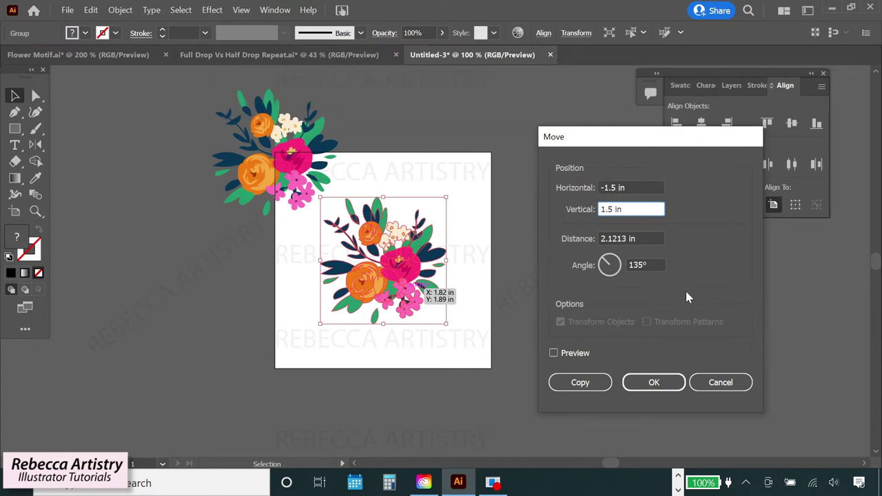
{"action": "left_click", "coordinate": [554, 352]}
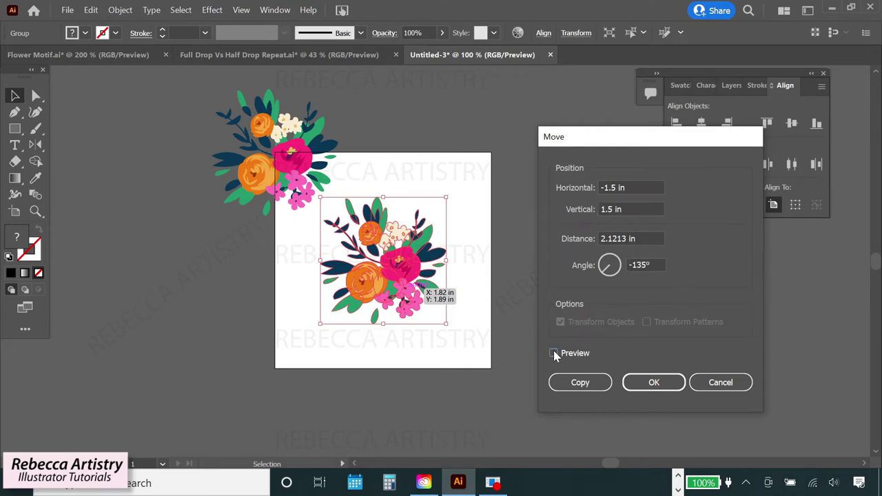
{"action": "left_click", "coordinate": [554, 353]}
{"action": "left_click", "coordinate": [566, 383]}
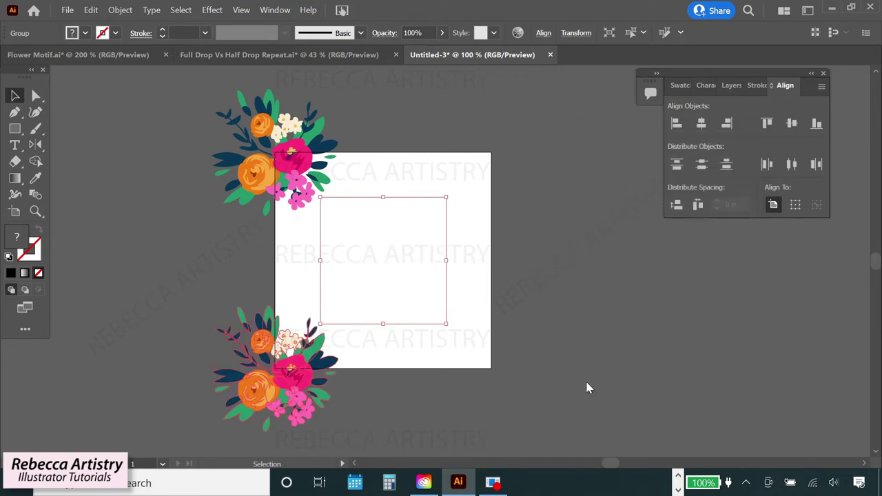
{"action": "left_click", "coordinate": [564, 376]}
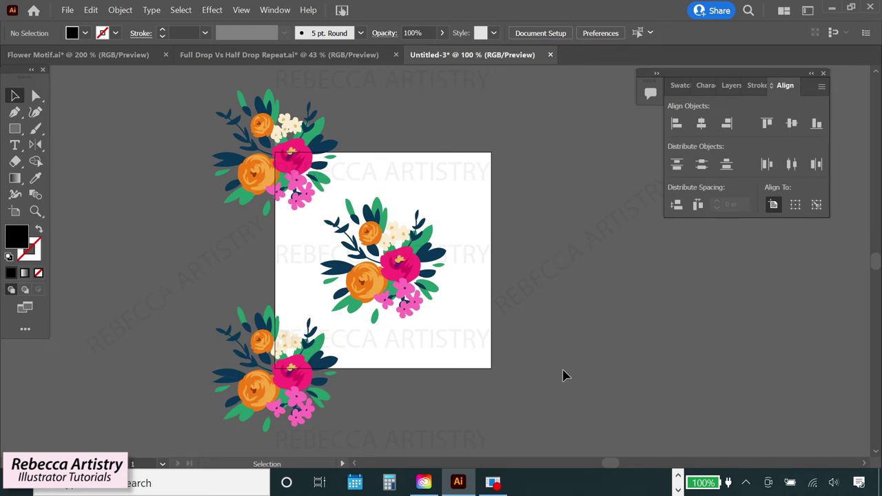
Copy the centre bouquet with a Move of 1.5 in horizontal and -1.5 in vertical to the top-right corner.
{"action": "left_click", "coordinate": [415, 276]}
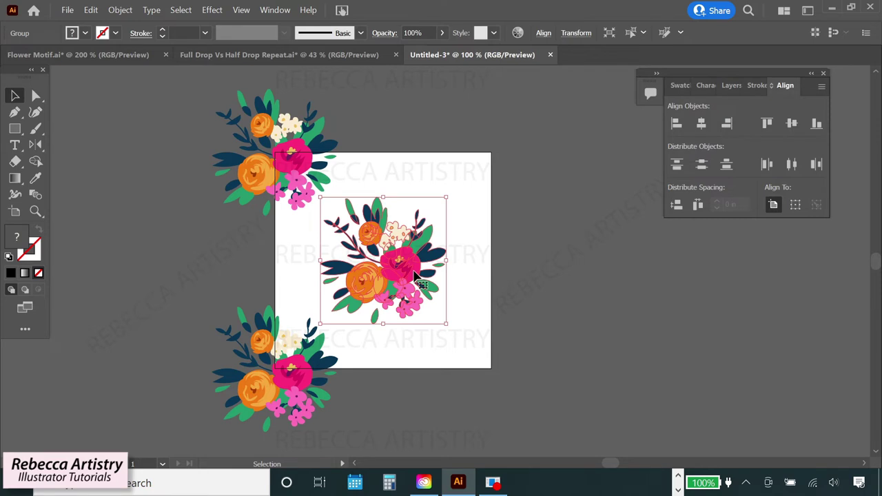
{"action": "right_click", "coordinate": [416, 276]}
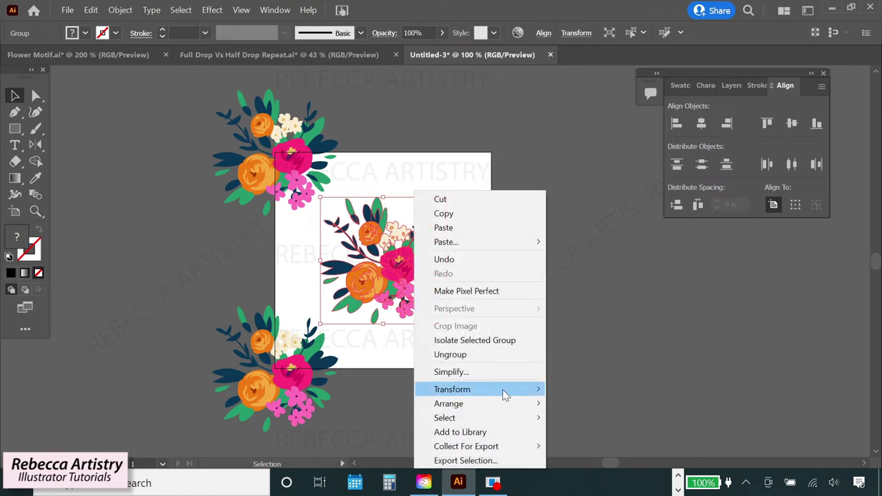
{"action": "mouse_move", "coordinate": [504, 393]}
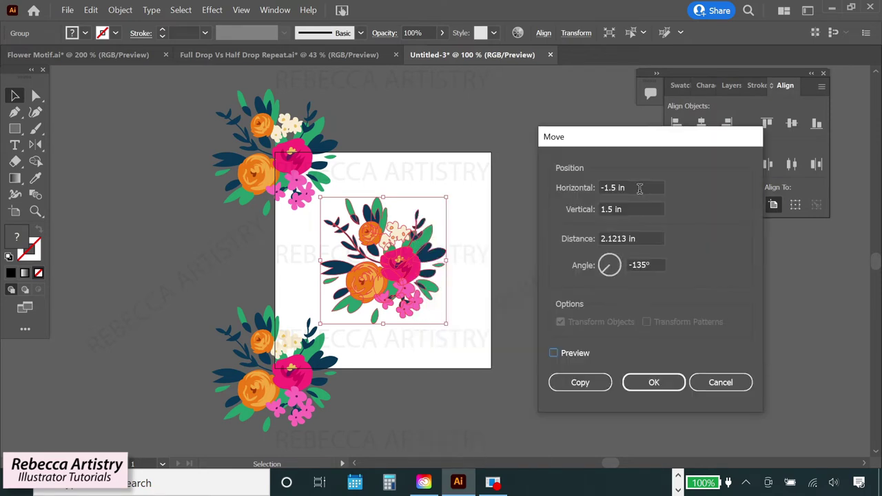
{"action": "left_click", "coordinate": [583, 298]}
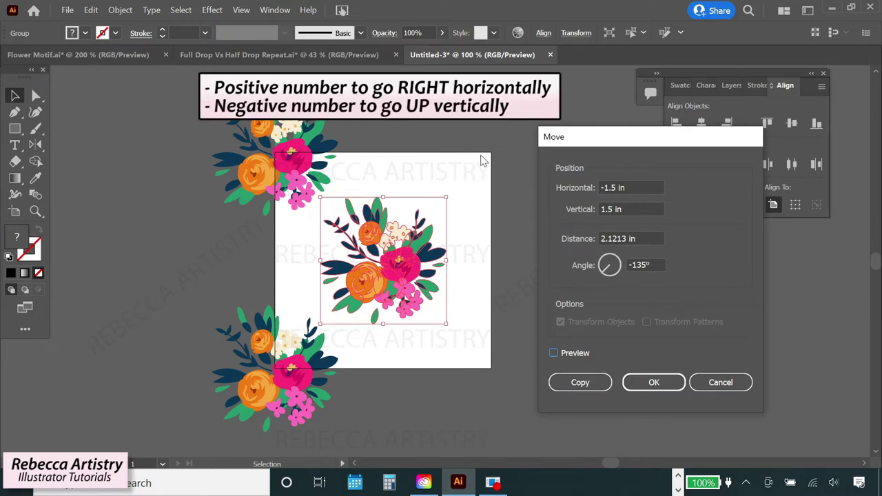
{"action": "left_click", "coordinate": [603, 187]}
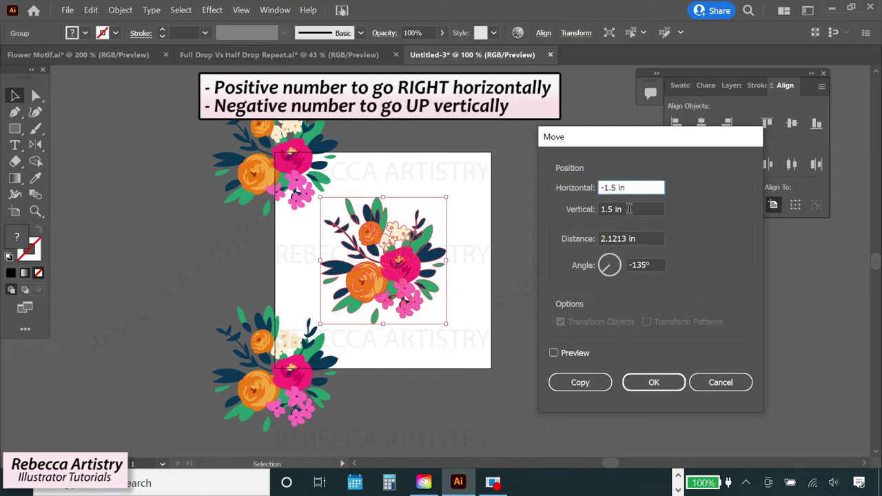
{"action": "key", "text": "BackSpace"}
{"action": "left_click", "coordinate": [601, 209]}
{"action": "type", "text": "-"}
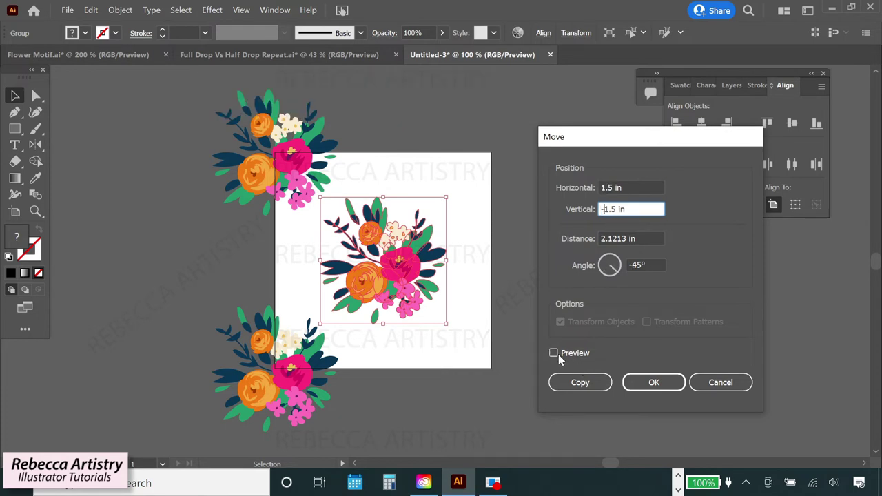
{"action": "left_click", "coordinate": [555, 353]}
{"action": "left_click", "coordinate": [597, 383]}
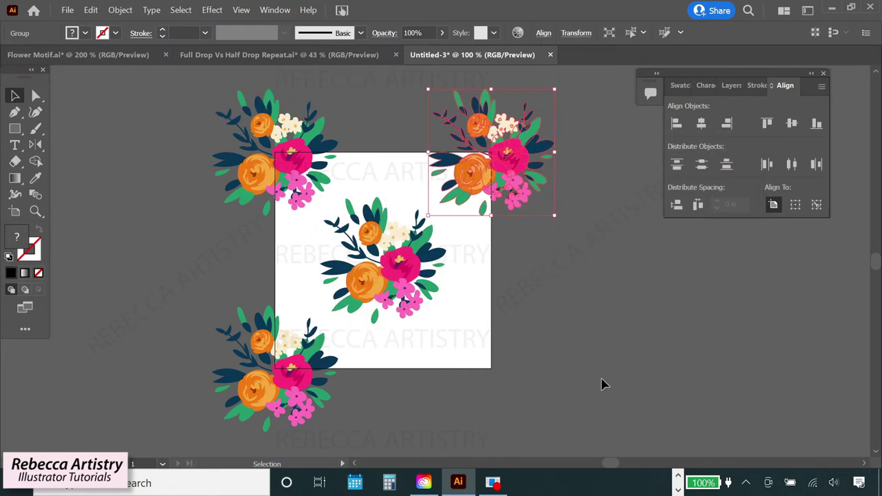
{"action": "left_click", "coordinate": [577, 371]}
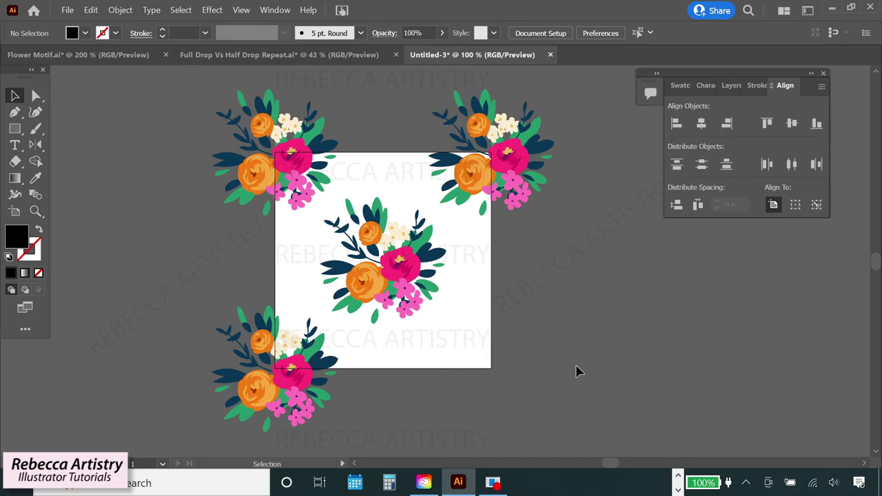
{"action": "left_click", "coordinate": [414, 272]}
Copy the centre bouquet with a Move of 1.5 in horizontal and 1.5 in vertical to the bottom-right corner.
{"action": "right_click", "coordinate": [413, 272]}
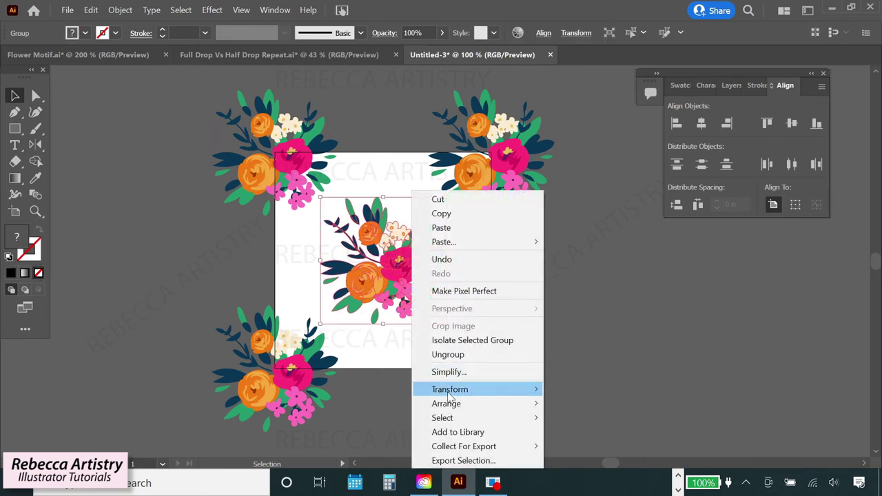
{"action": "mouse_move", "coordinate": [451, 389]}
{"action": "left_click", "coordinate": [575, 298]}
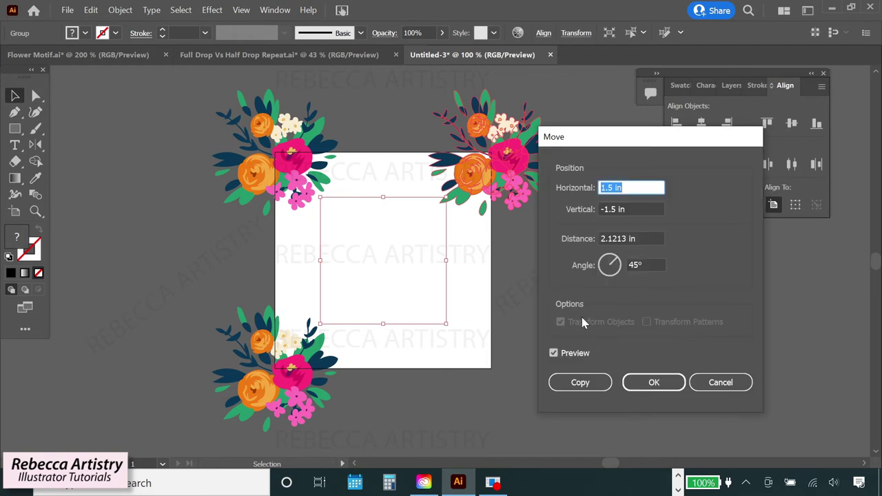
{"action": "left_click", "coordinate": [554, 353]}
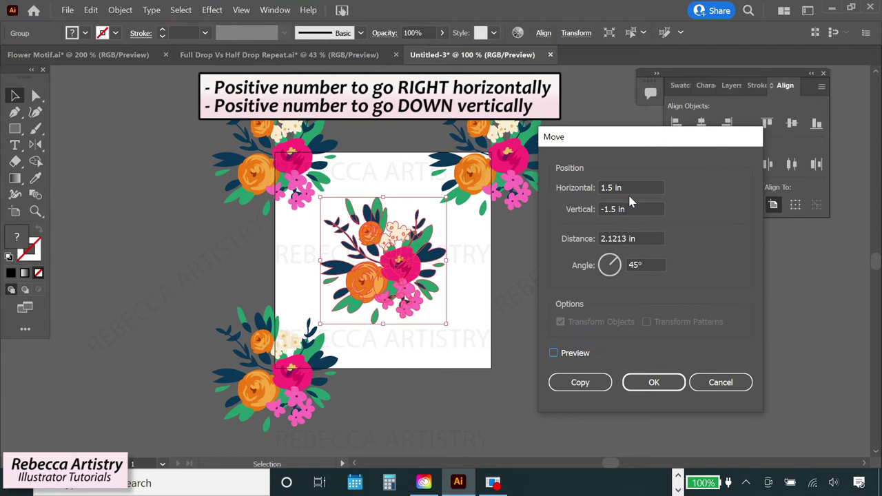
{"action": "left_click", "coordinate": [602, 212]}
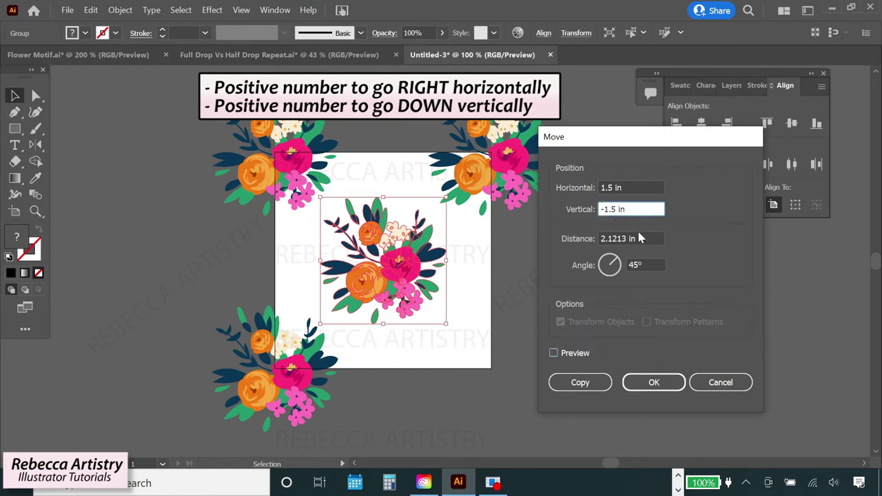
{"action": "left_click", "coordinate": [554, 353]}
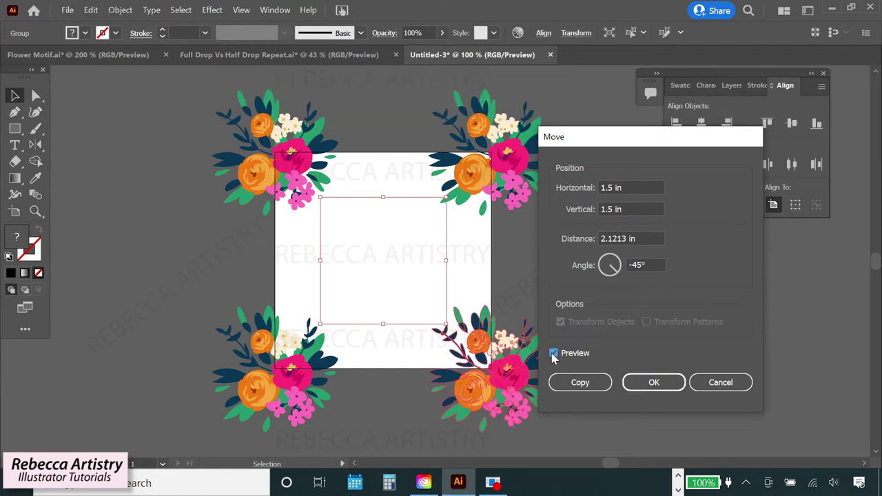
{"action": "left_click", "coordinate": [582, 383]}
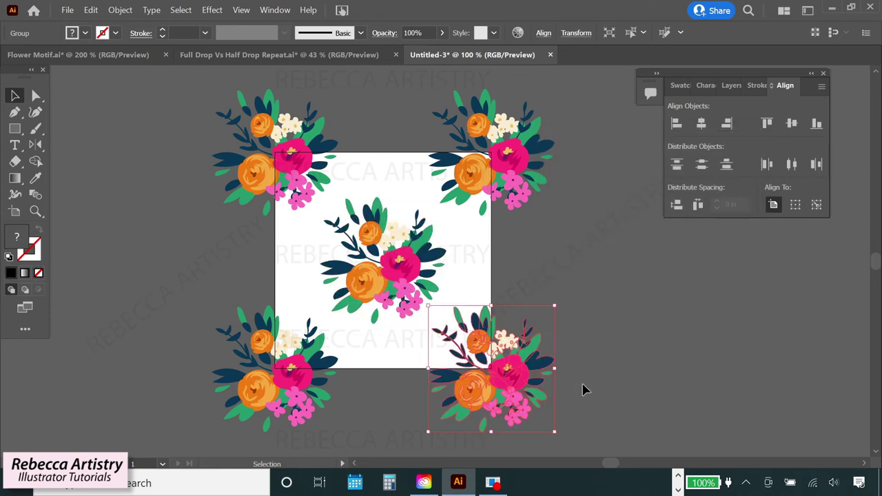
{"action": "left_click", "coordinate": [693, 380]}
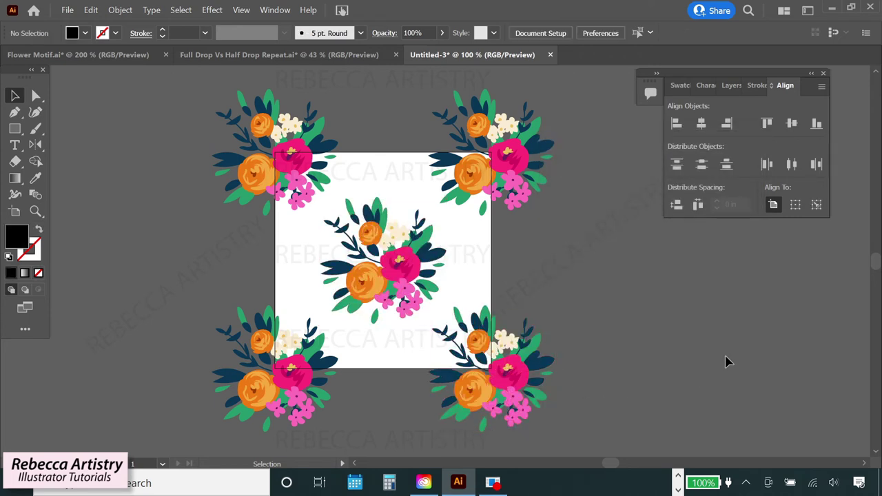
Draw a rectangle of exactly 3 in width and 3 in height.
{"action": "key", "text": "m"}
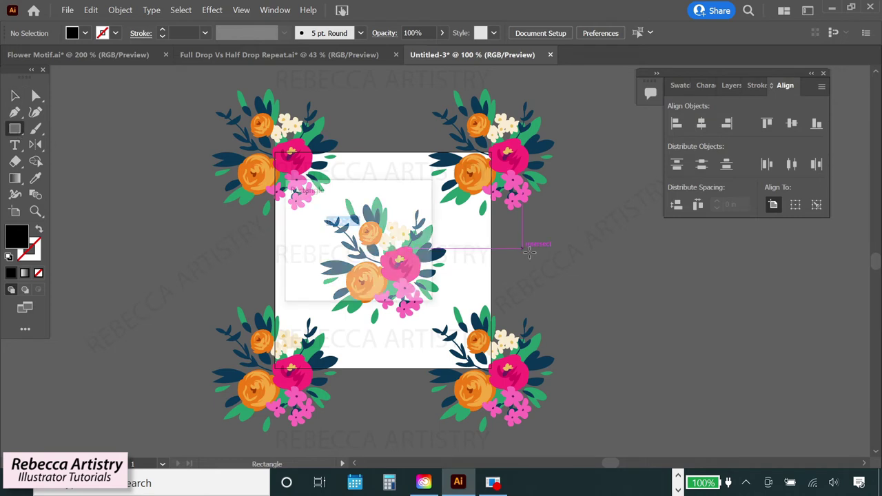
{"action": "left_click", "coordinate": [529, 252]}
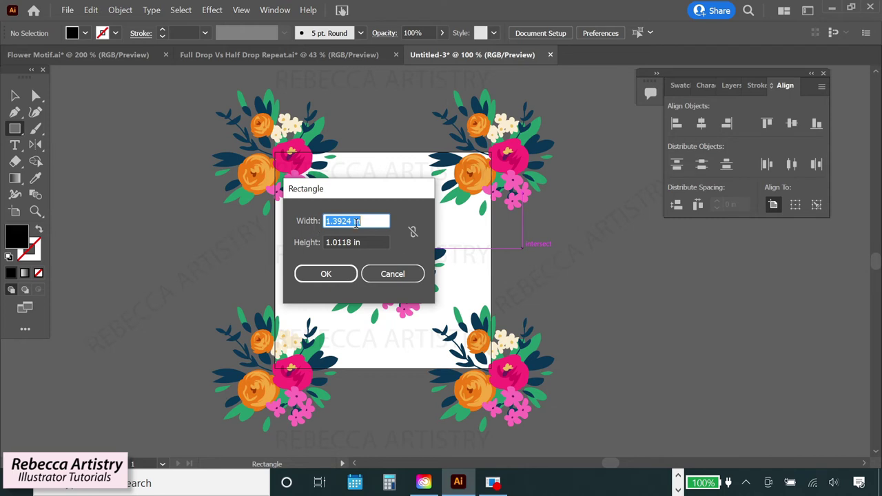
{"action": "type", "text": "3"}
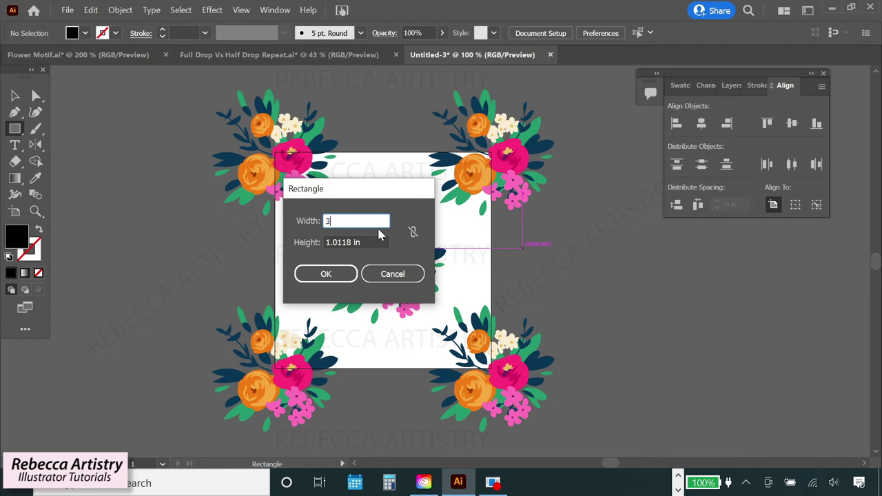
{"action": "key", "text": "Tab"}
{"action": "type", "text": "3"}
{"action": "left_click", "coordinate": [338, 275]}
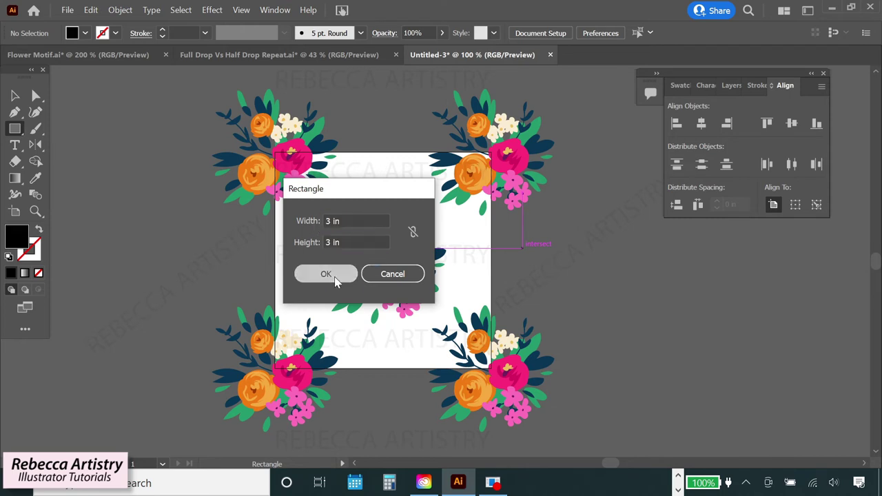
Centre the black square horizontally and vertically on the artboard.
{"action": "key", "text": "v"}
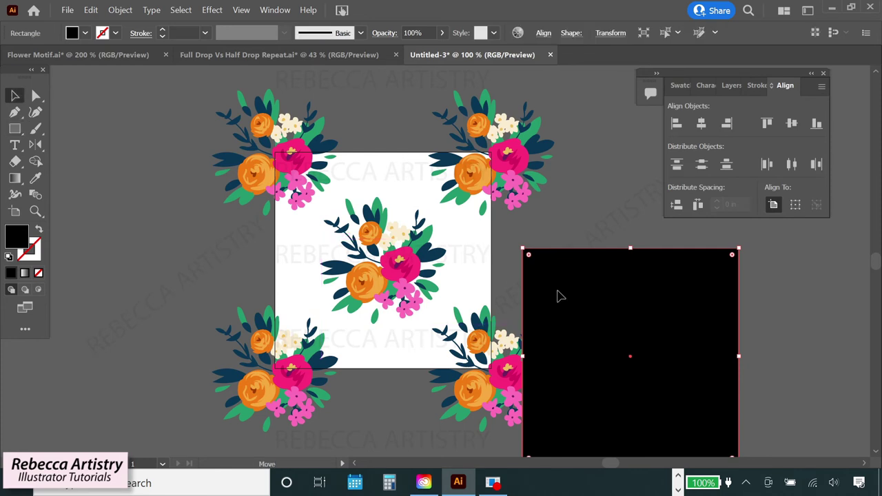
{"action": "left_click_drag", "start_coordinate": [558, 296], "coordinate": [480, 256]}
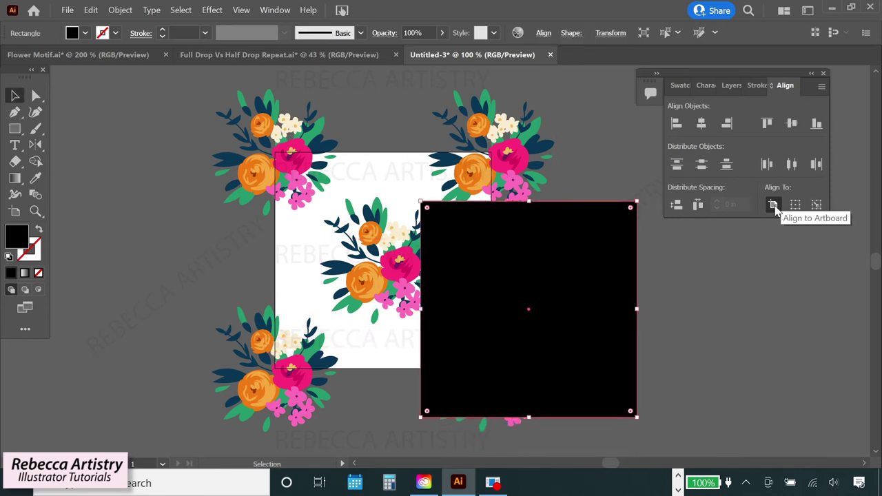
{"action": "left_click", "coordinate": [775, 207]}
{"action": "left_click", "coordinate": [702, 127]}
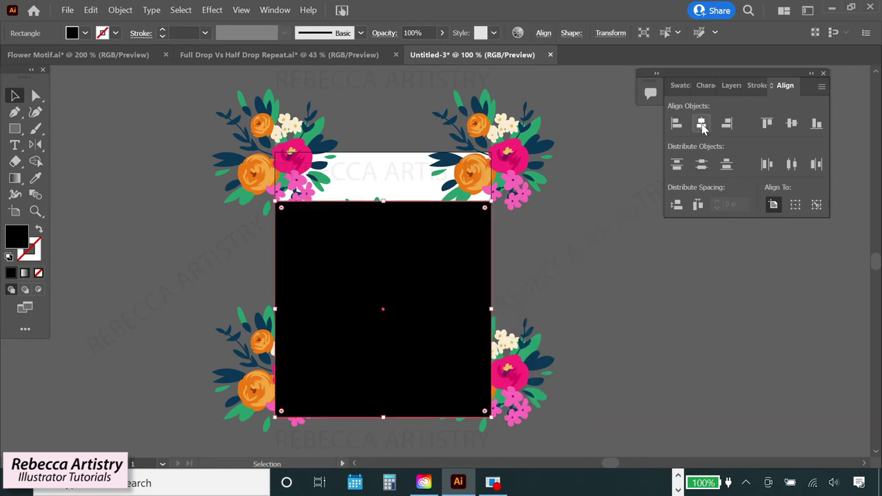
{"action": "left_click", "coordinate": [792, 124]}
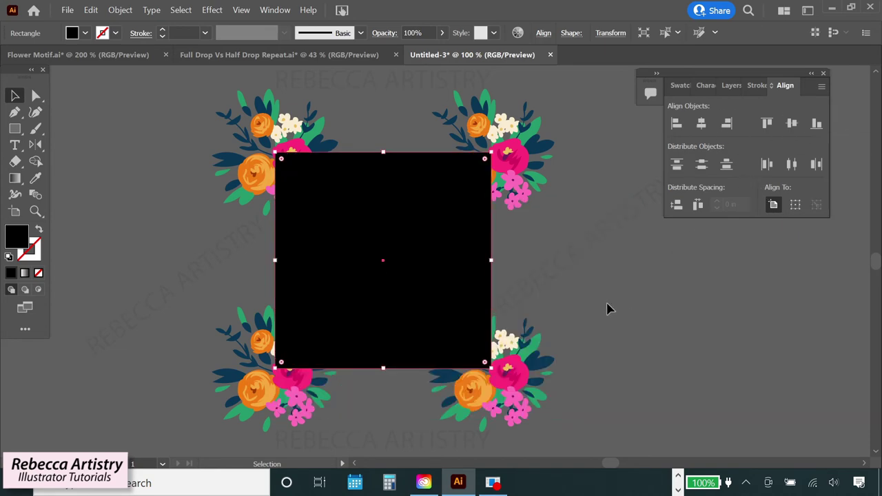
{"action": "right_click", "coordinate": [470, 295]}
Send the square behind the bouquets and fill it with teal (R=4 G=131 B=160).
{"action": "mouse_move", "coordinate": [537, 407]}
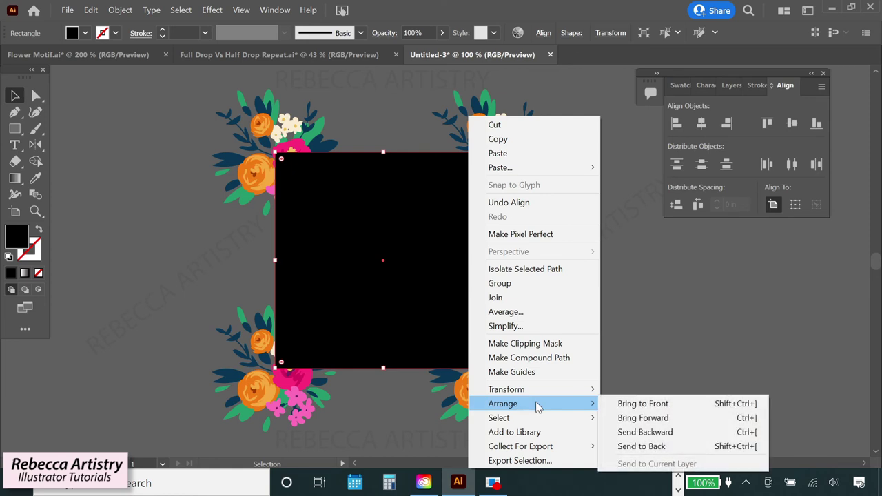
{"action": "left_click", "coordinate": [635, 447]}
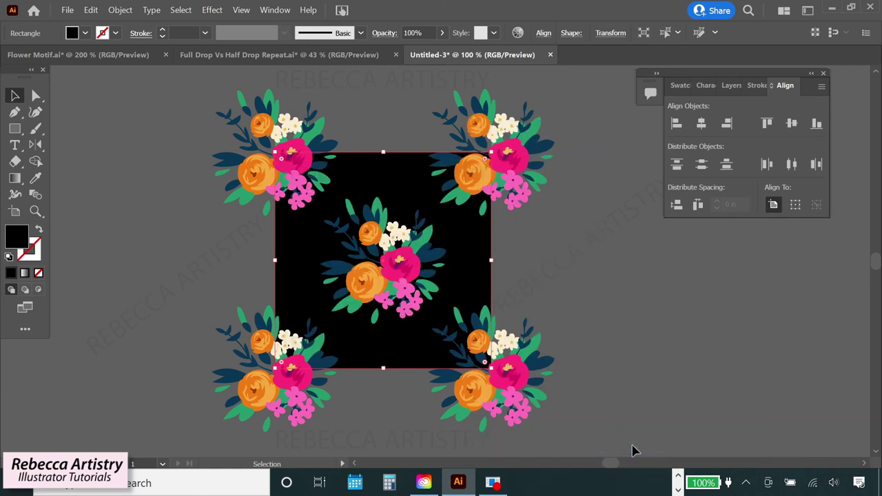
{"action": "left_click", "coordinate": [680, 85]}
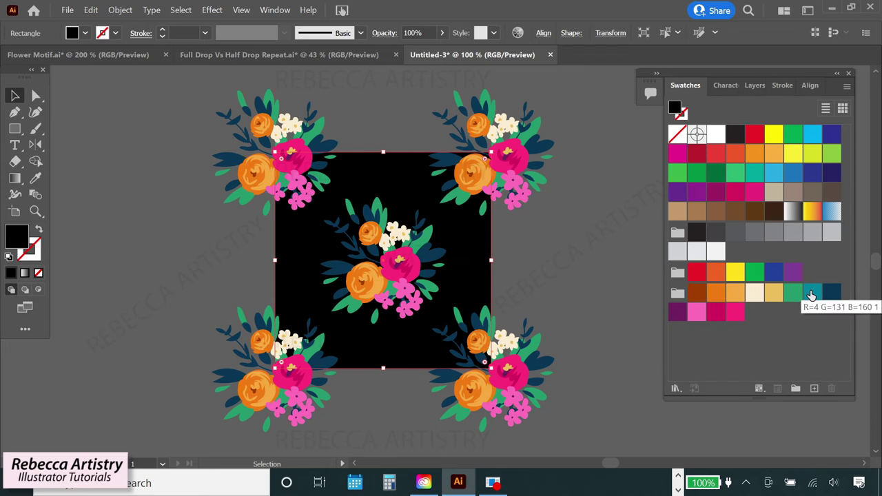
{"action": "left_click", "coordinate": [811, 295]}
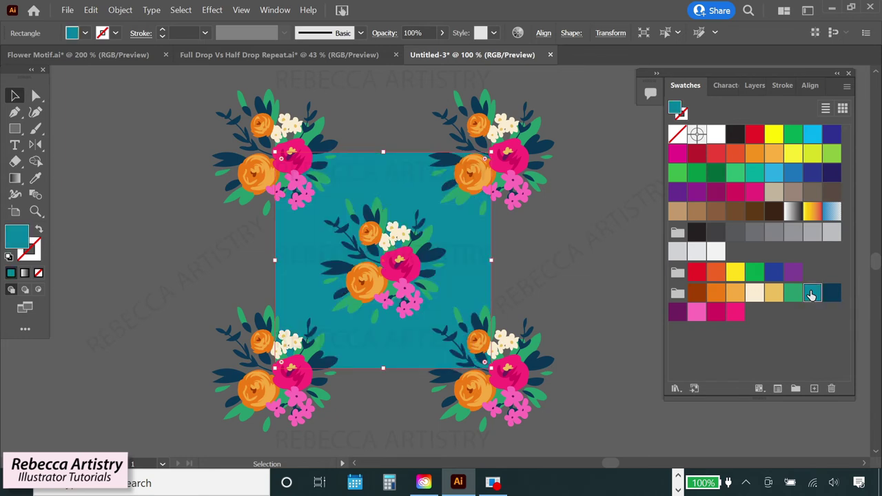
{"action": "left_click", "coordinate": [627, 341]}
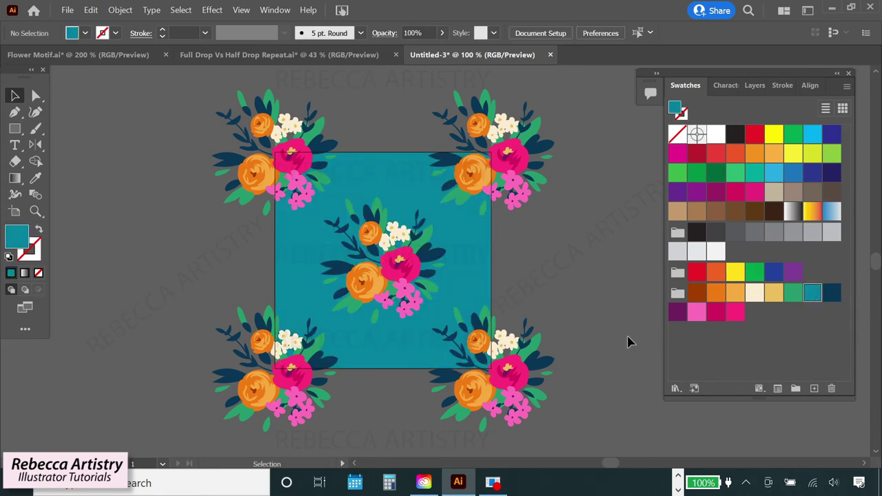
Paste a copy of the teal square behind it and set that copy's fill to None.
{"action": "left_click", "coordinate": [461, 288]}
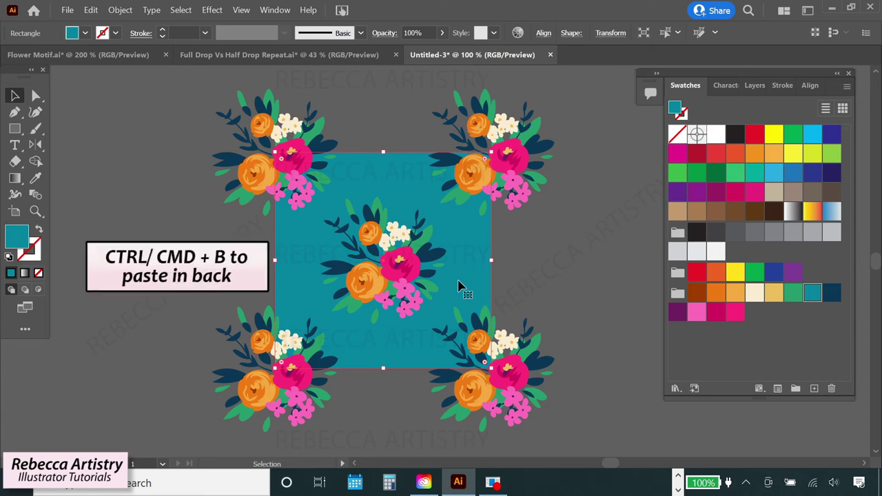
{"action": "key", "text": "ctrl+b"}
{"action": "left_click", "coordinate": [755, 85]}
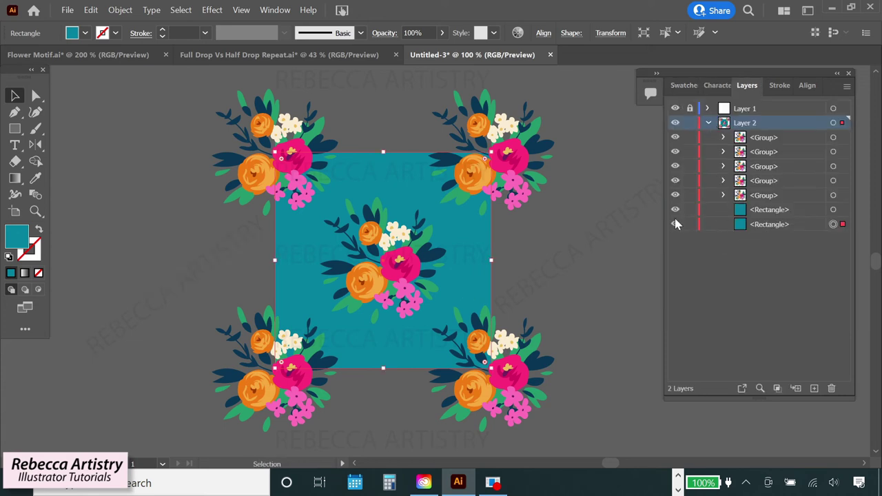
{"action": "left_click", "coordinate": [38, 273]}
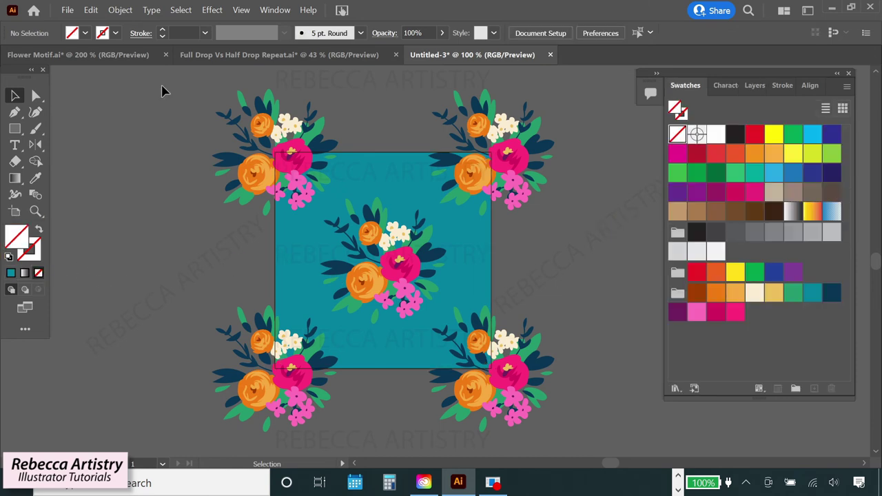
Marquee-select all the tile artwork and drag it into the Swatches panel.
{"action": "left_click_drag", "start_coordinate": [162, 92], "coordinate": [582, 419]}
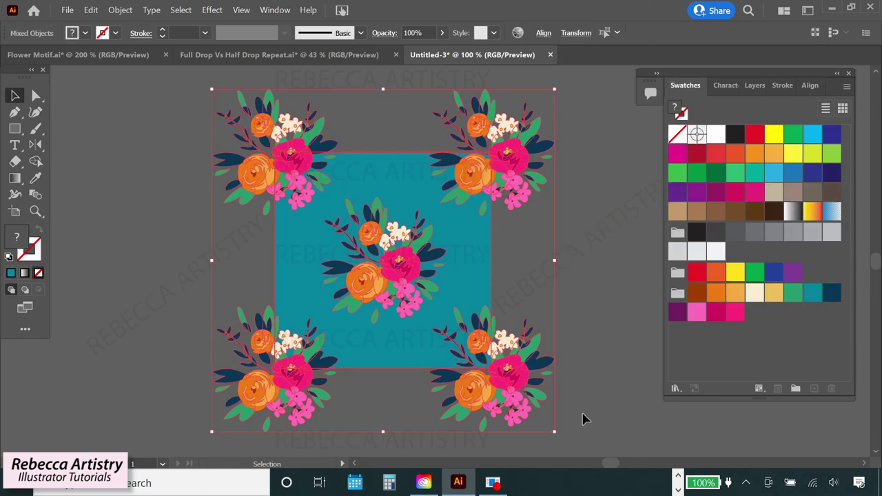
{"action": "left_click_drag", "start_coordinate": [441, 309], "coordinate": [702, 333]}
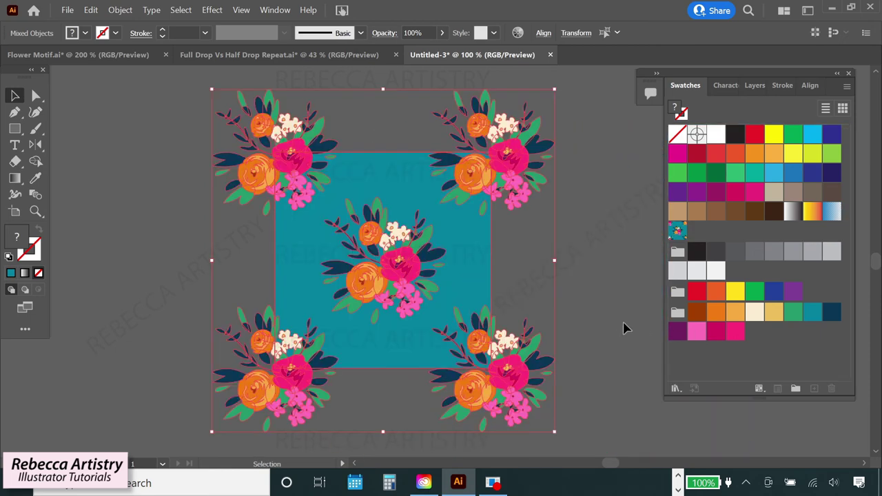
{"action": "left_click", "coordinate": [621, 322]}
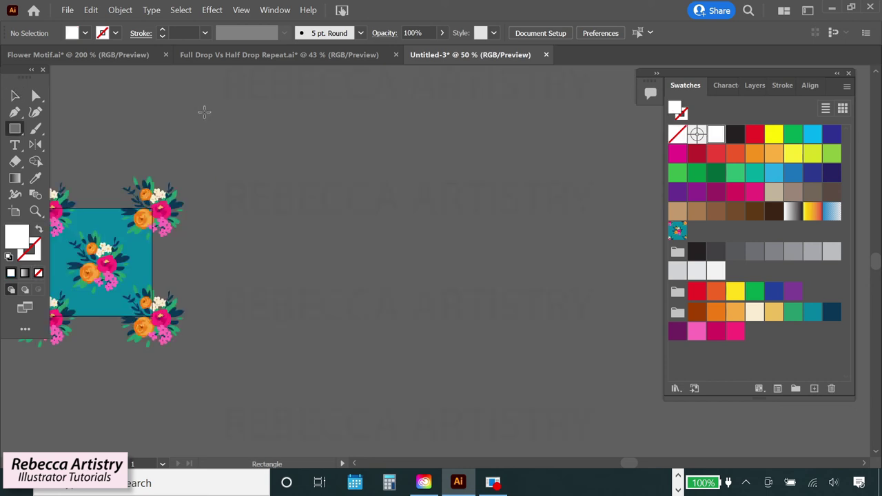
Draw a large rectangle beside the tile, fill it with the teal floral pattern swatch, and deselect it.
{"action": "left_click_drag", "start_coordinate": [200, 112], "coordinate": [632, 398]}
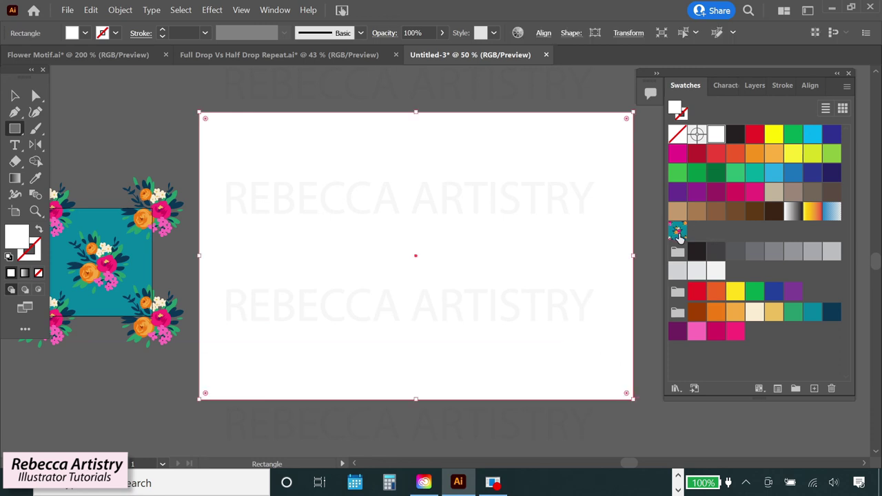
{"action": "left_click", "coordinate": [678, 232]}
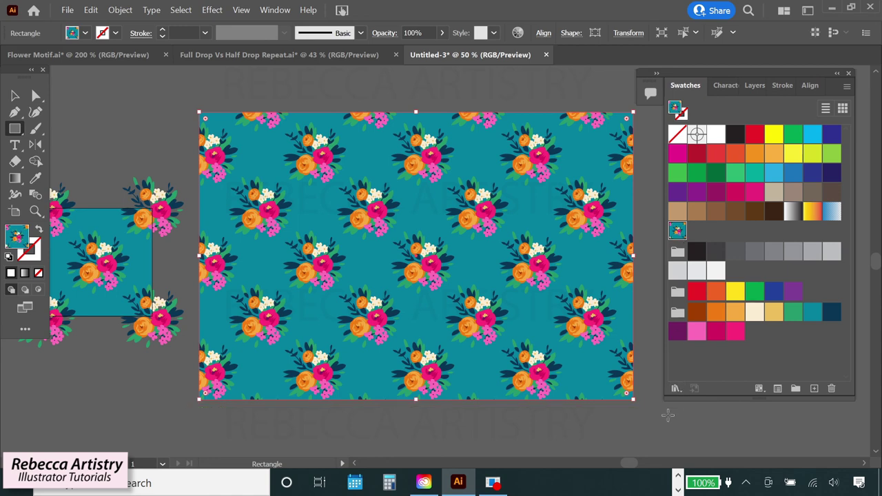
{"action": "left_click", "coordinate": [17, 97]}
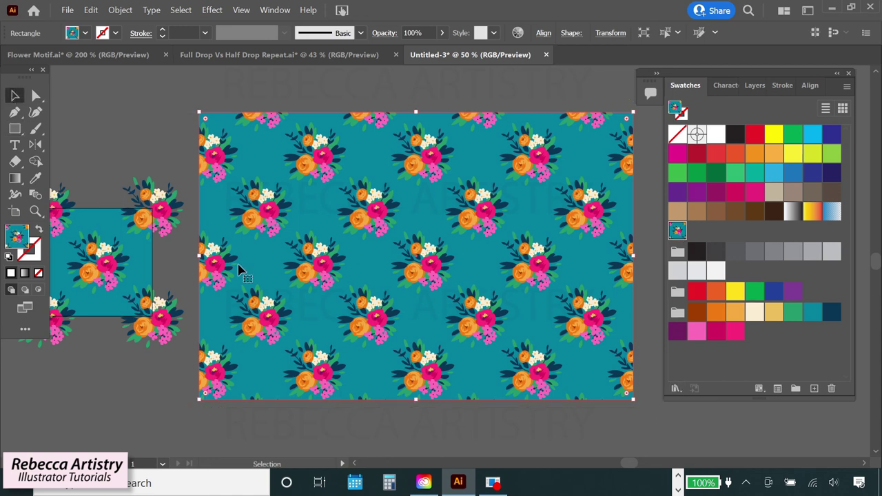
{"action": "left_click", "coordinate": [691, 428]}
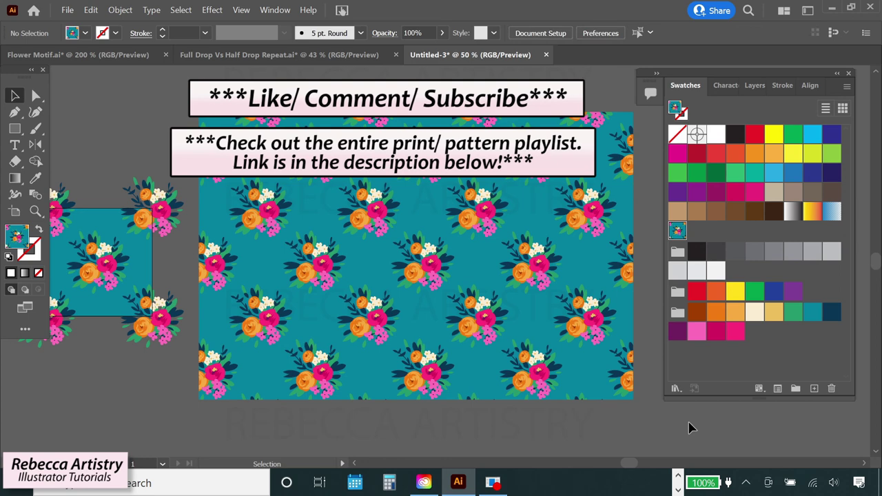